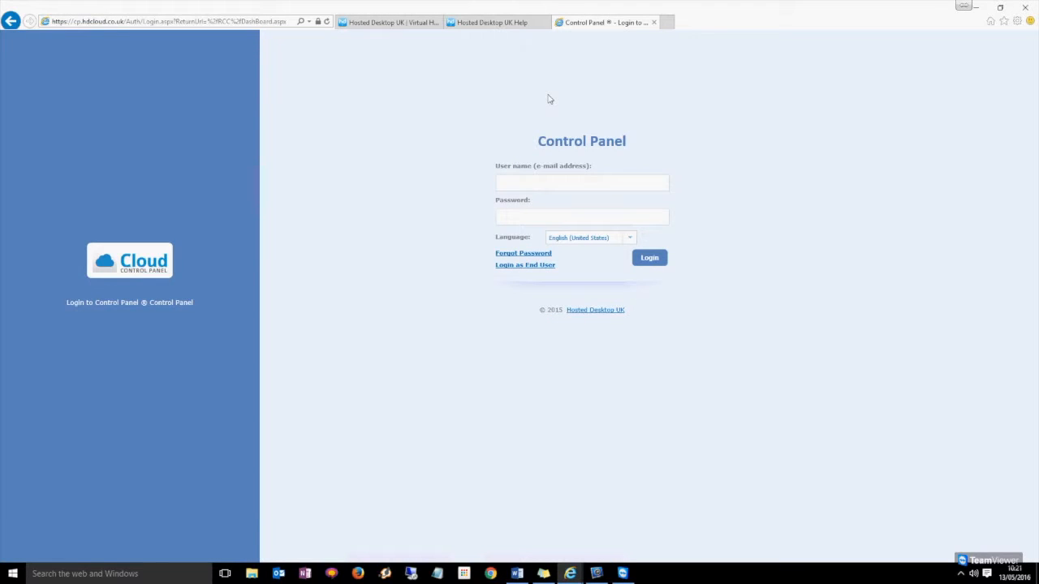
# Log in with the customer's e-mail address and password, then open the VPS hosting order form.
pyautogui.click(626, 221)
pyautogui.click(593, 183)
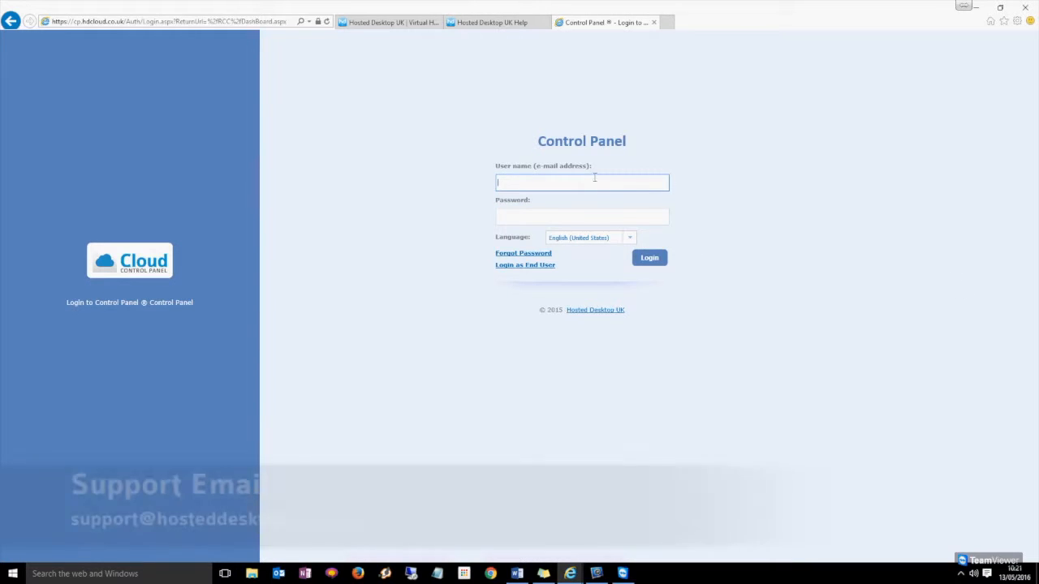
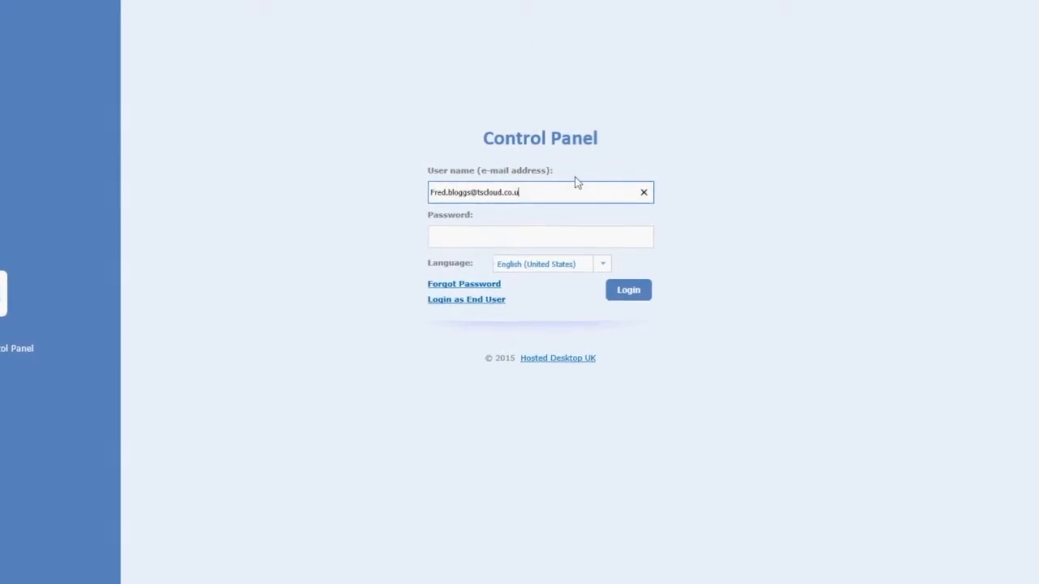
pyautogui.press('Tab')
pyautogui.write('p••••••••')
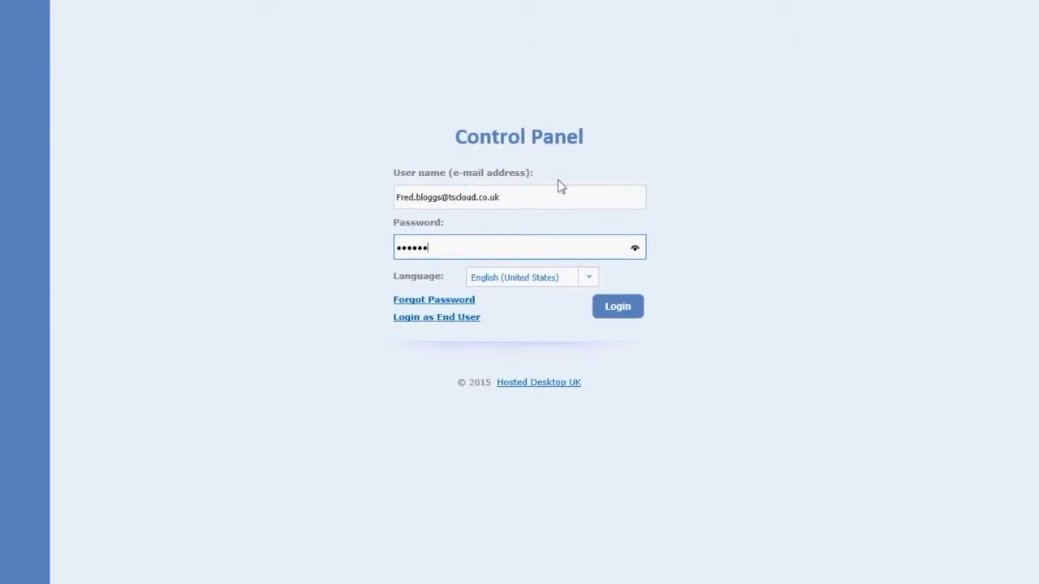
pyautogui.press('Return')
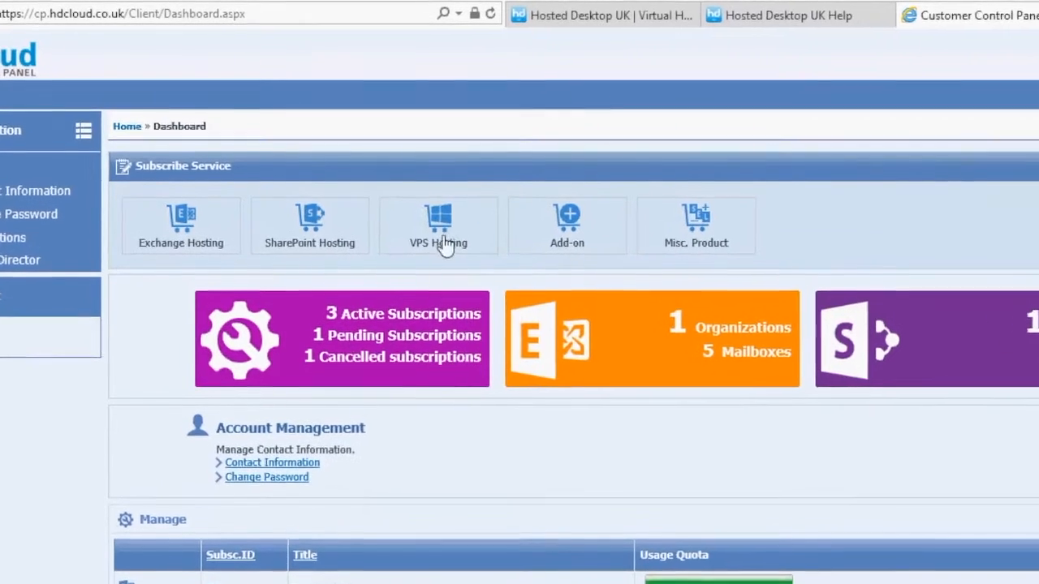
pyautogui.click(465, 257)
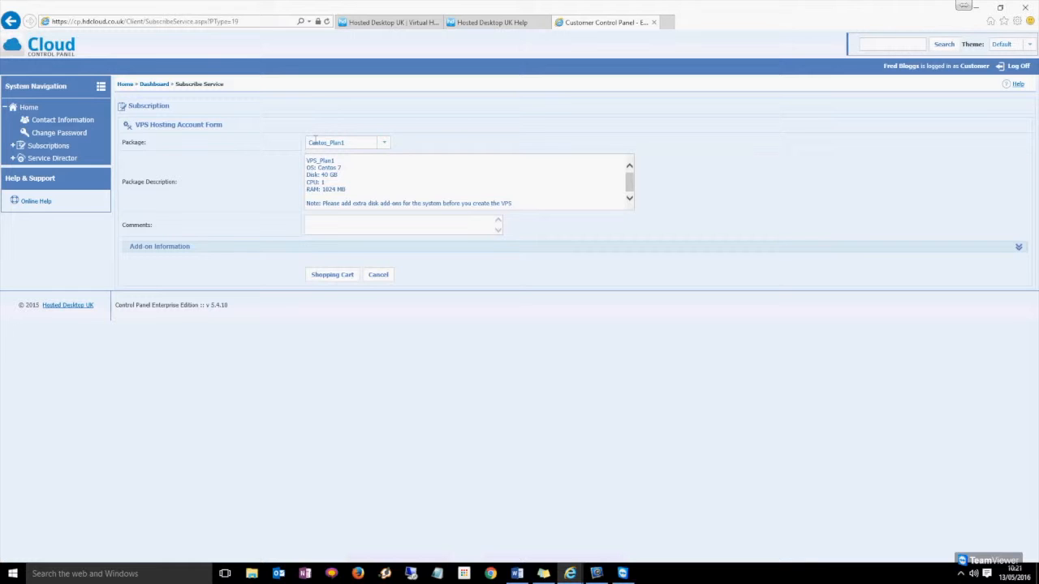
# Choose Windows_2012_R2_Plan as the VPS package and add it to the cart.
pyautogui.click(384, 143)
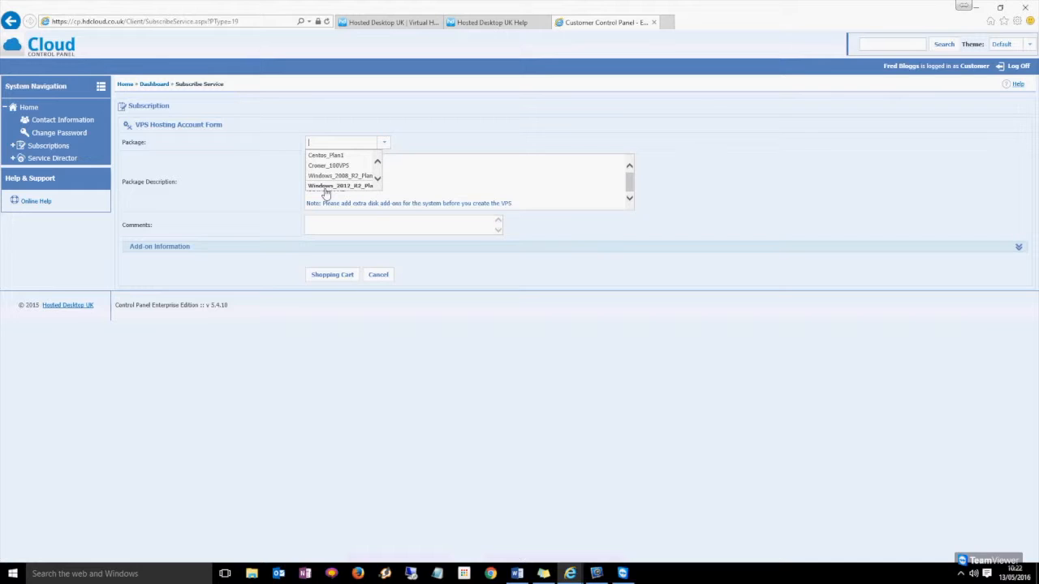
pyautogui.click(326, 186)
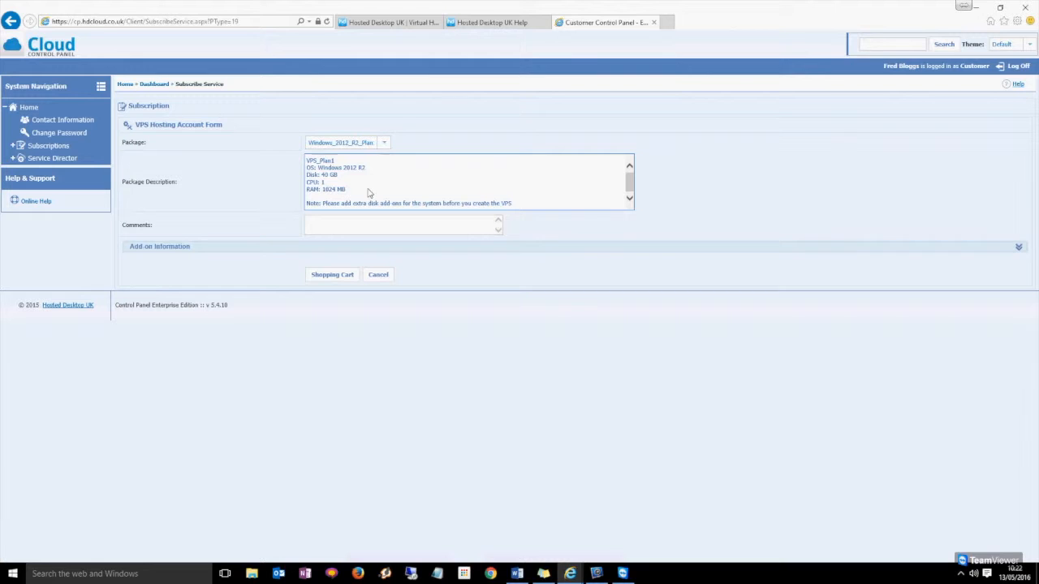
pyautogui.click(338, 276)
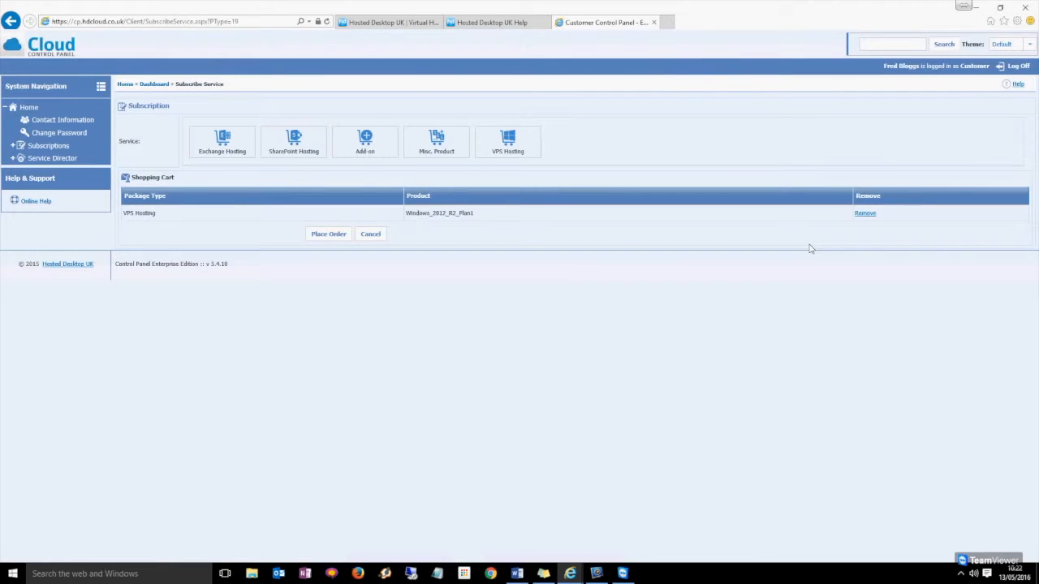
# Add the VPS Hosting add-on VPS Disk Space 10GB to the cart and place the order.
pyautogui.click(367, 145)
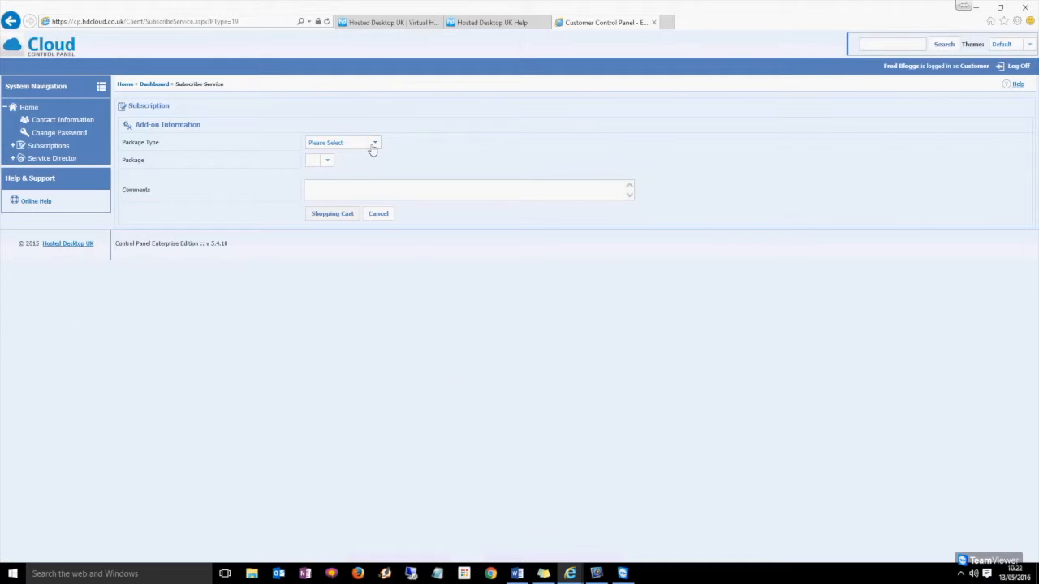
pyautogui.click(374, 146)
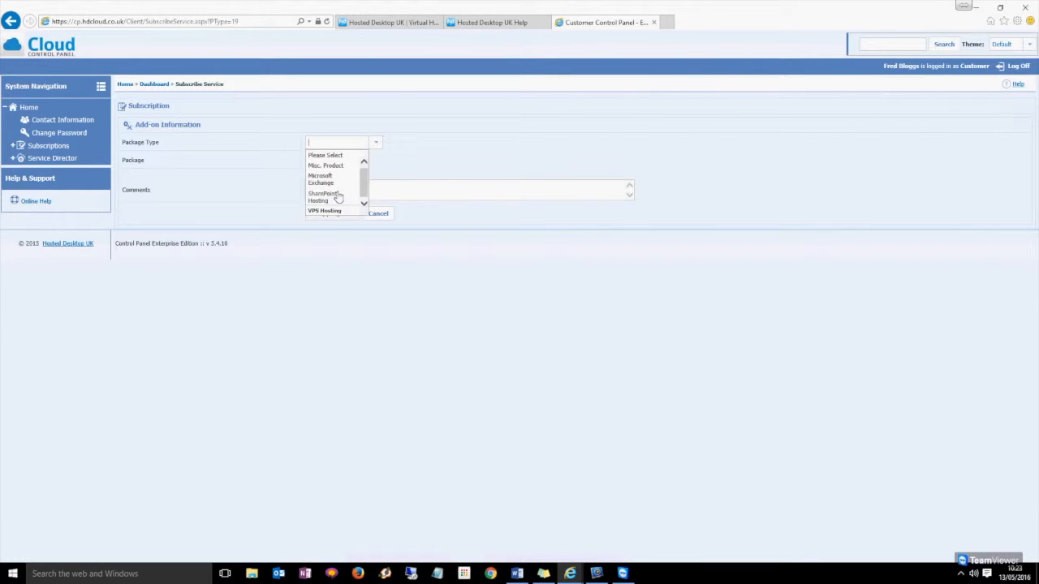
pyautogui.click(337, 186)
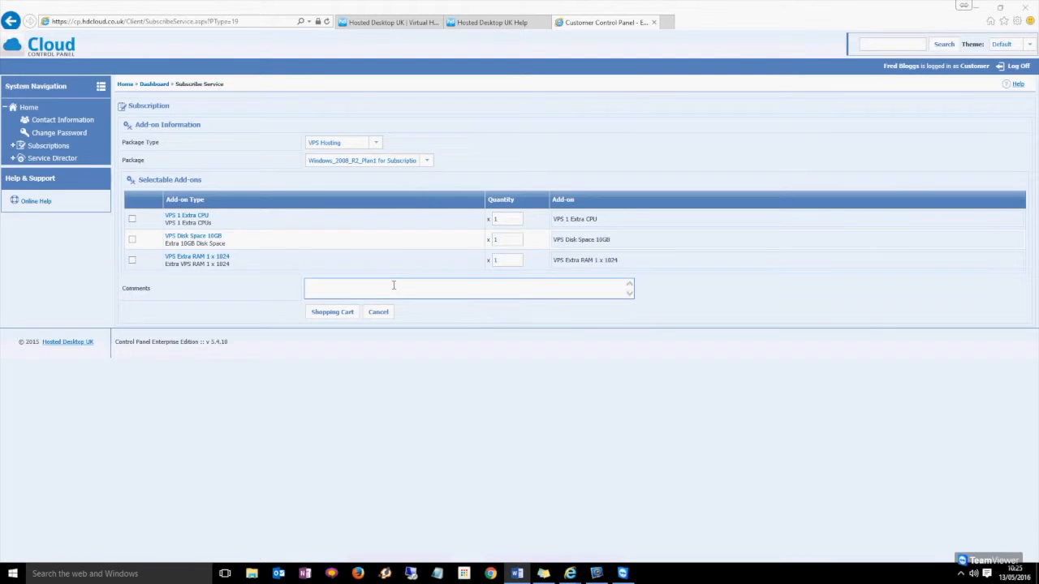
pyautogui.click(334, 313)
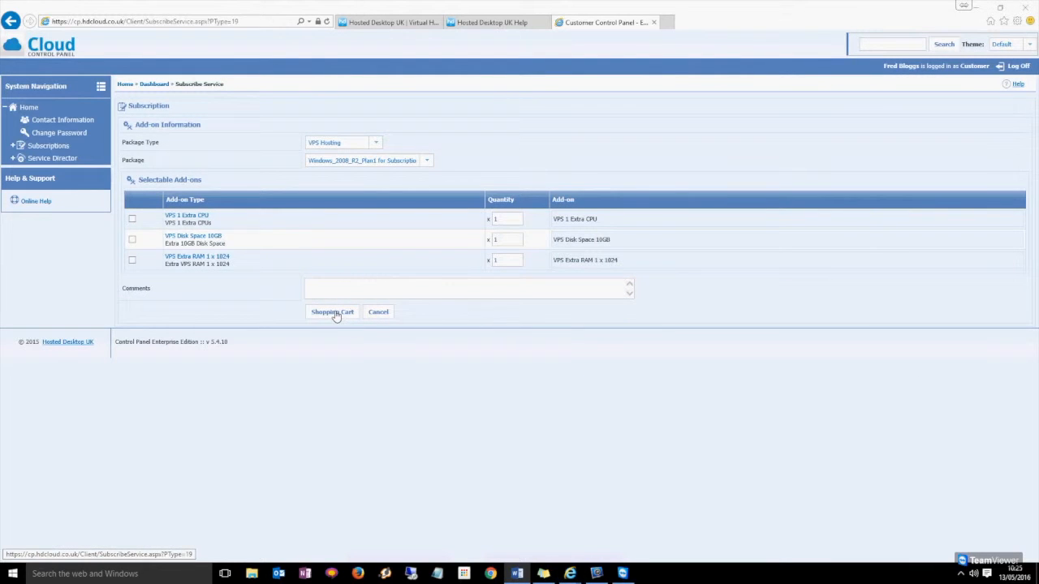
pyautogui.click(132, 239)
pyautogui.click(329, 312)
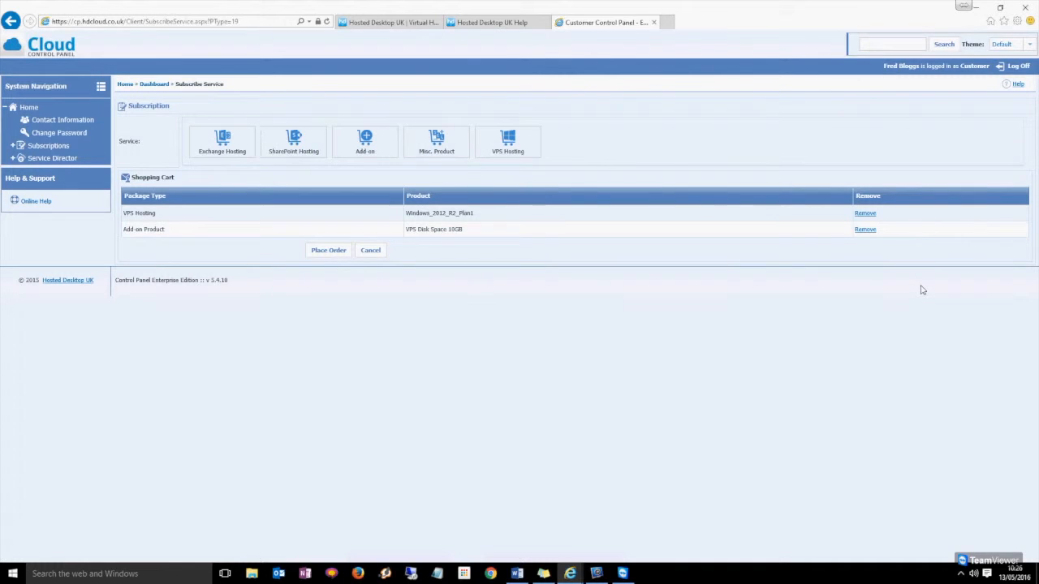
pyautogui.click(334, 252)
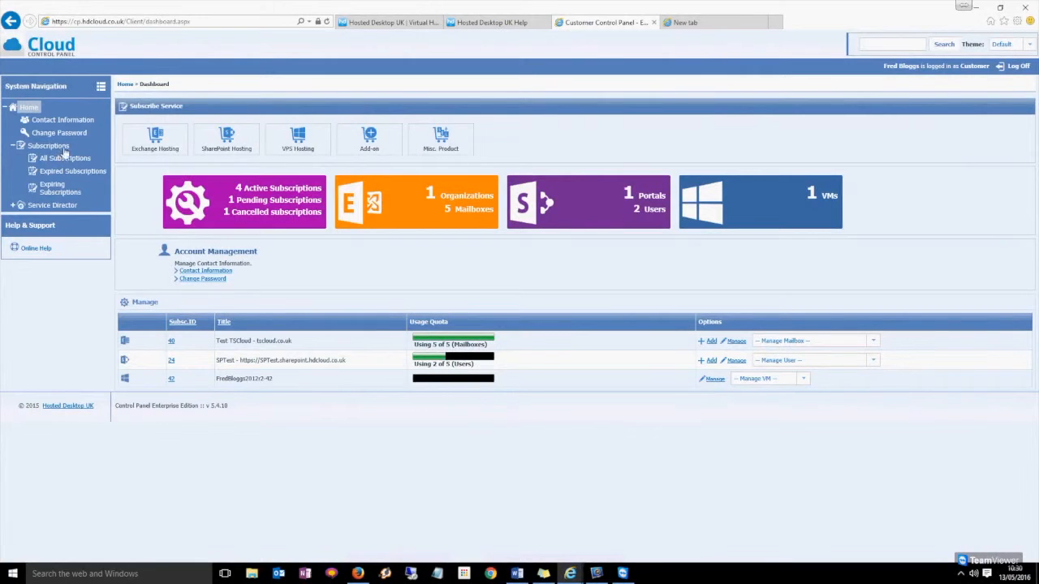
# Open subscription 44's VPS Servers tab from All Subscriptions and start adding a new server.
pyautogui.click(55, 159)
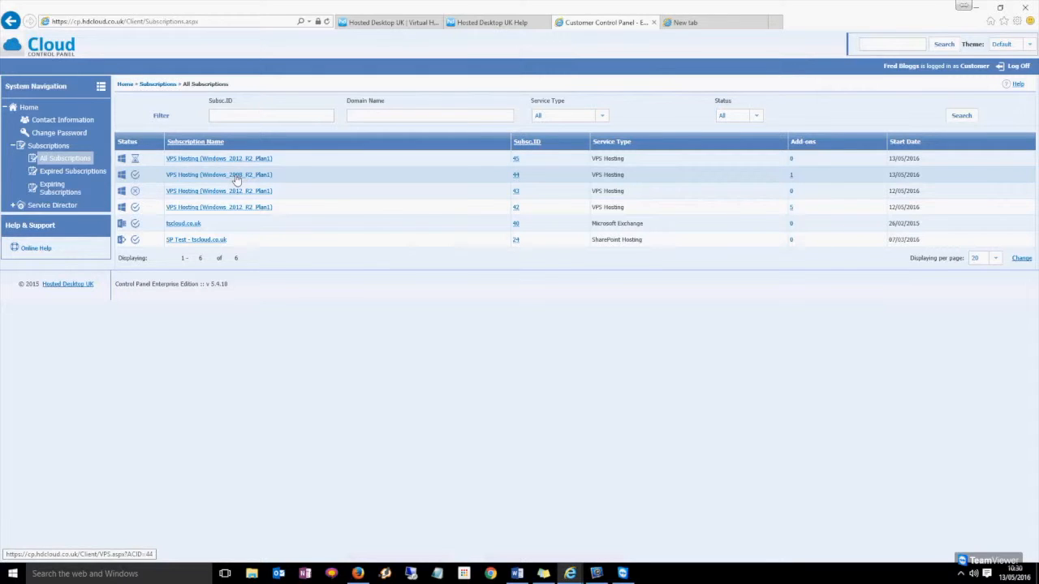
pyautogui.click(235, 176)
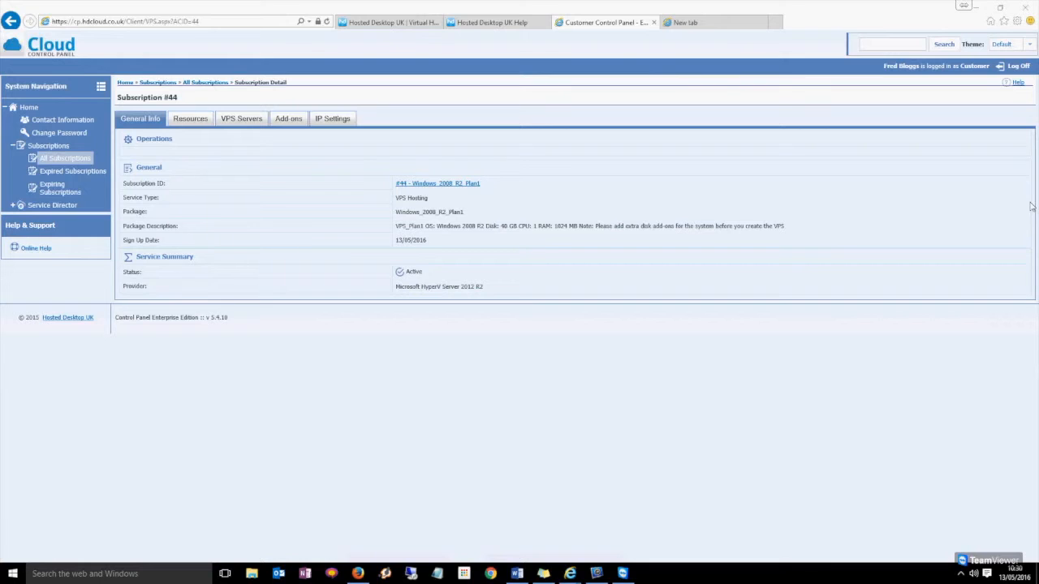
pyautogui.click(255, 123)
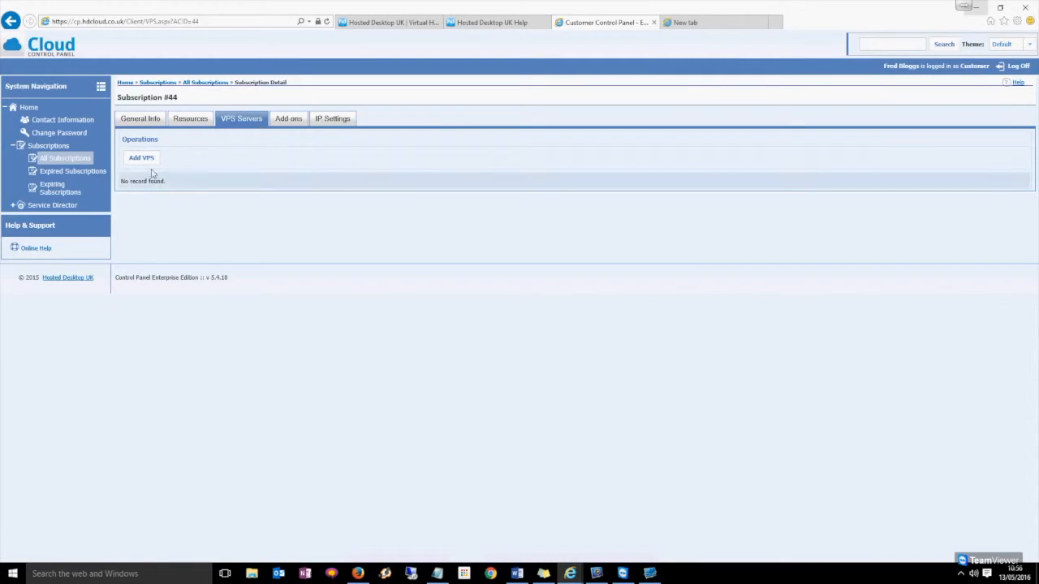
pyautogui.click(142, 159)
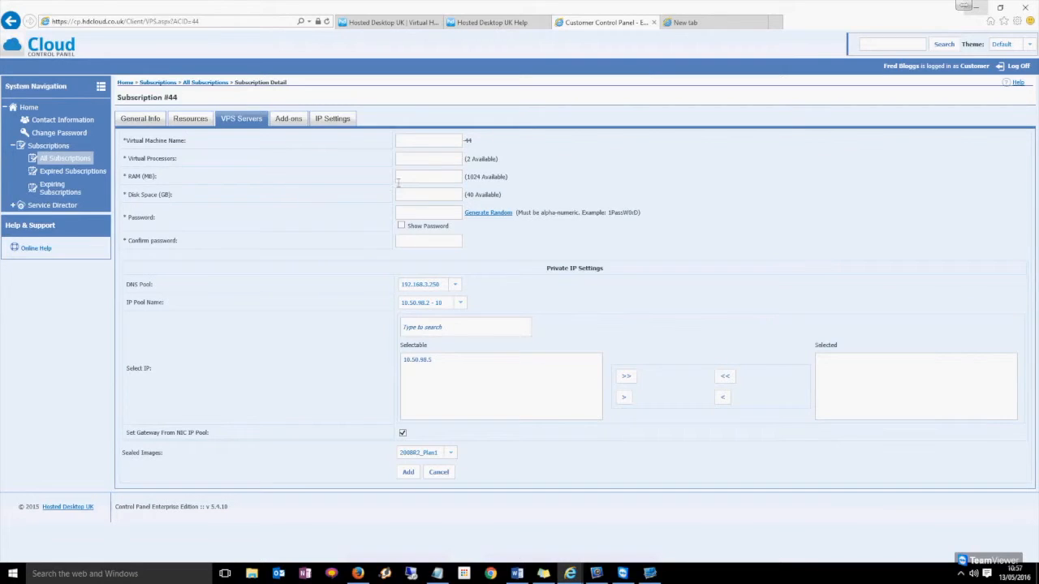
# Name the new VM, enter 1024 MB memory and 40 GB disk, and set its password twice.
pyautogui.click(411, 144)
pyautogui.write('FredBloggs')
pyautogui.press('BackSpace')
pyautogui.press('BackSpace')
pyautogui.write('gsTest')
pyautogui.press('Tab')
pyautogui.press('Tab')
pyautogui.write('1024')
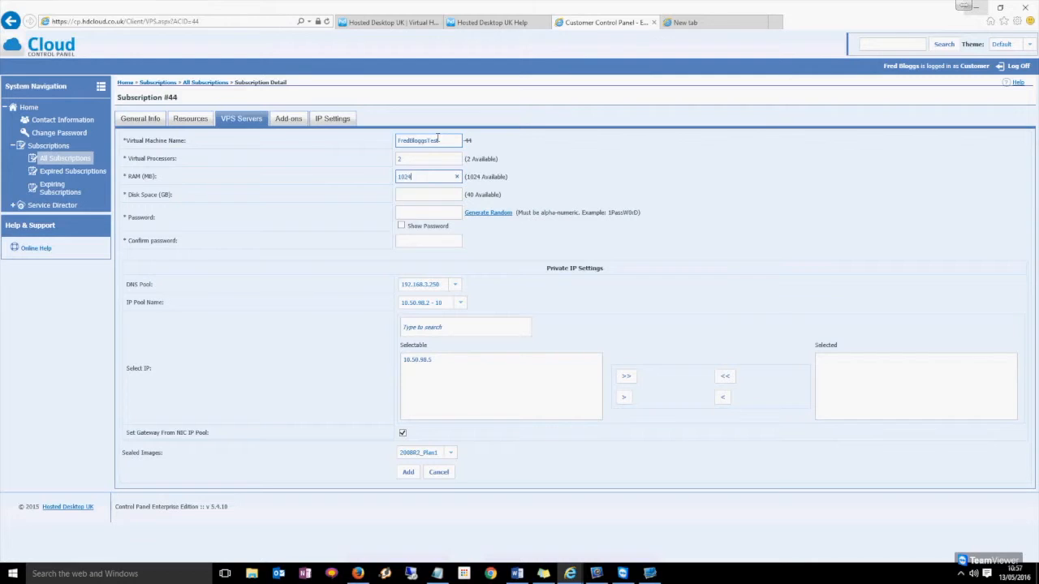
pyautogui.press('Tab')
pyautogui.write('40')
pyautogui.press('Tab')
pyautogui.write('•••••••••')
pyautogui.press('Tab')
pyautogui.press('Tab')
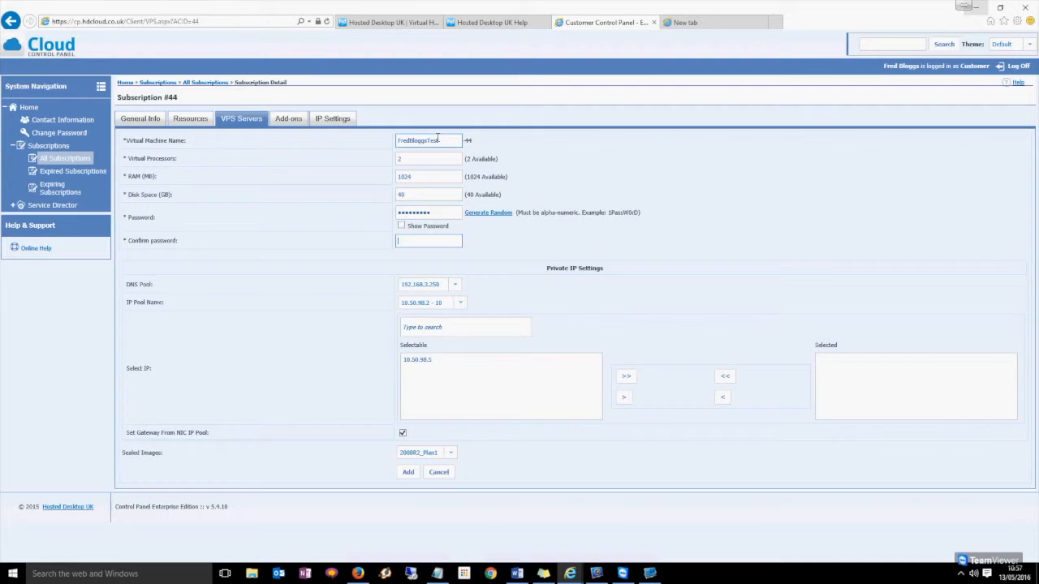
pyautogui.write('•••••••••')
pyautogui.hotkey('alt', 'Tab')
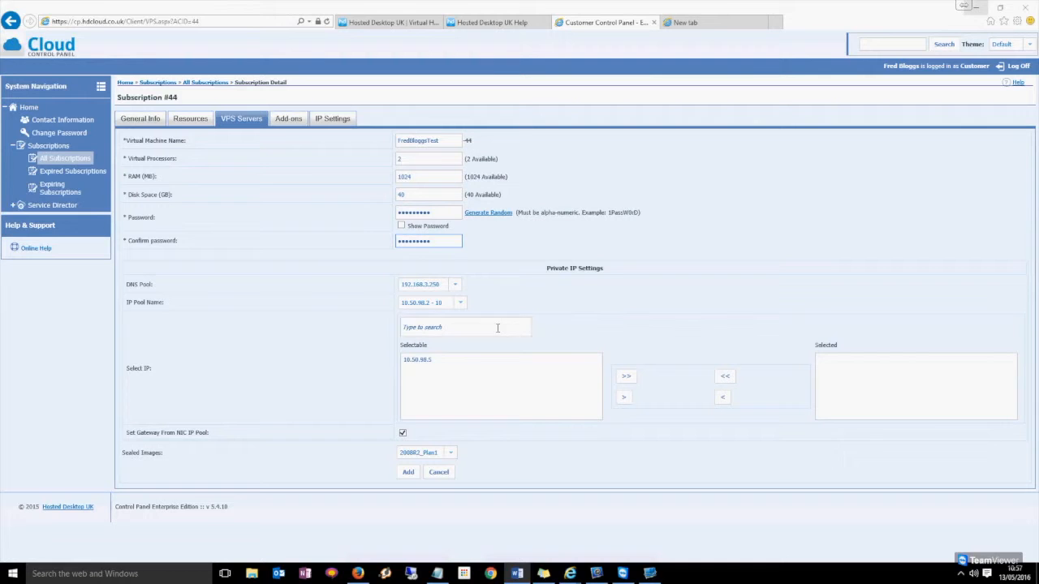
# Assign IP 10.50.98.5, keep the 2008R2_Plan1 sealed image, and add the VPS.
pyautogui.click(432, 360)
pyautogui.click(626, 398)
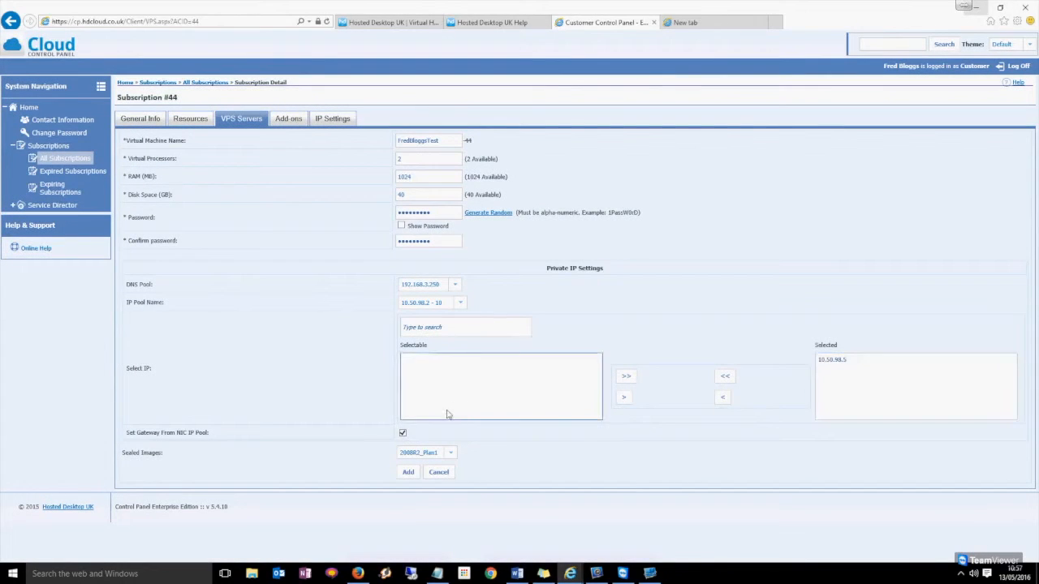
pyautogui.click(452, 454)
pyautogui.click(481, 449)
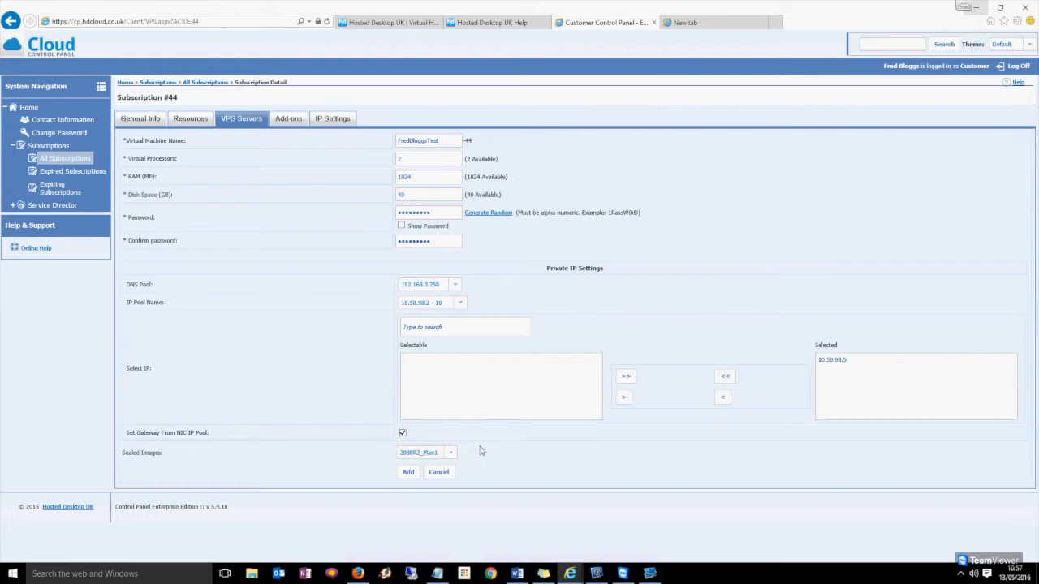
pyautogui.click(408, 473)
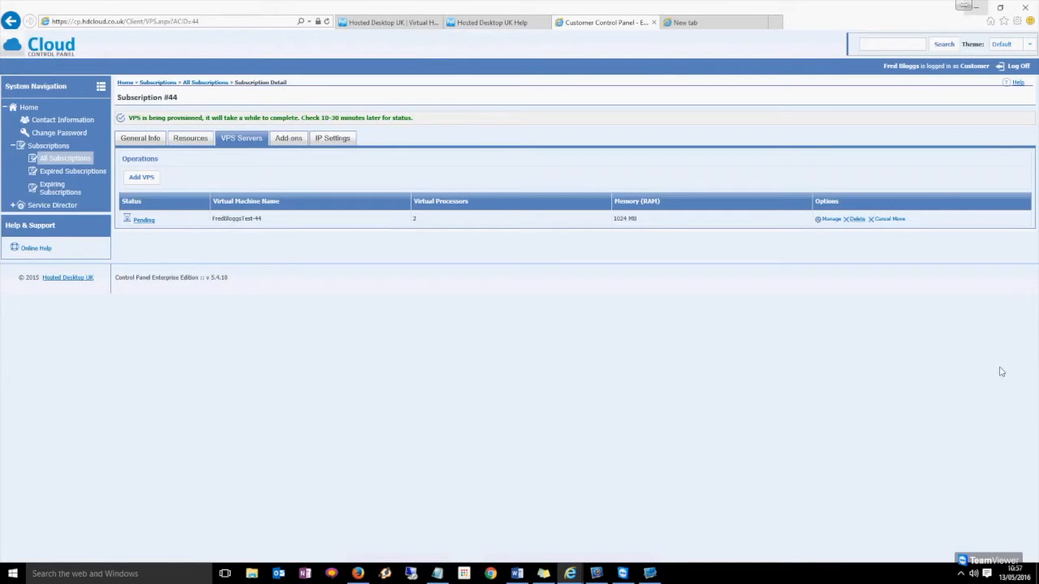
pyautogui.hotkey('alt', 'Tab')
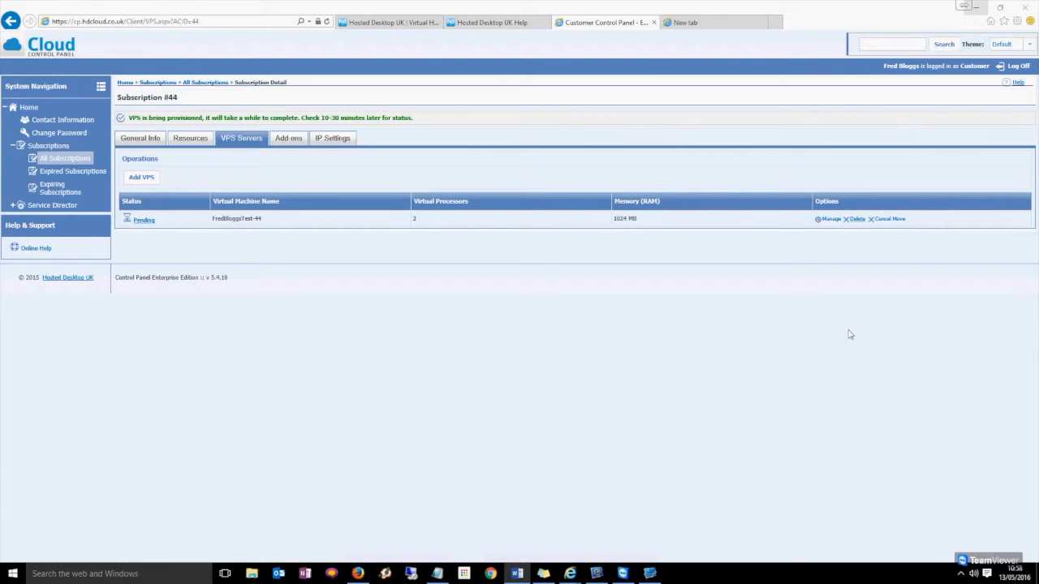
# Go to All Subscriptions, open subscription #42 and display its VPS Servers tab.
pyautogui.click(72, 160)
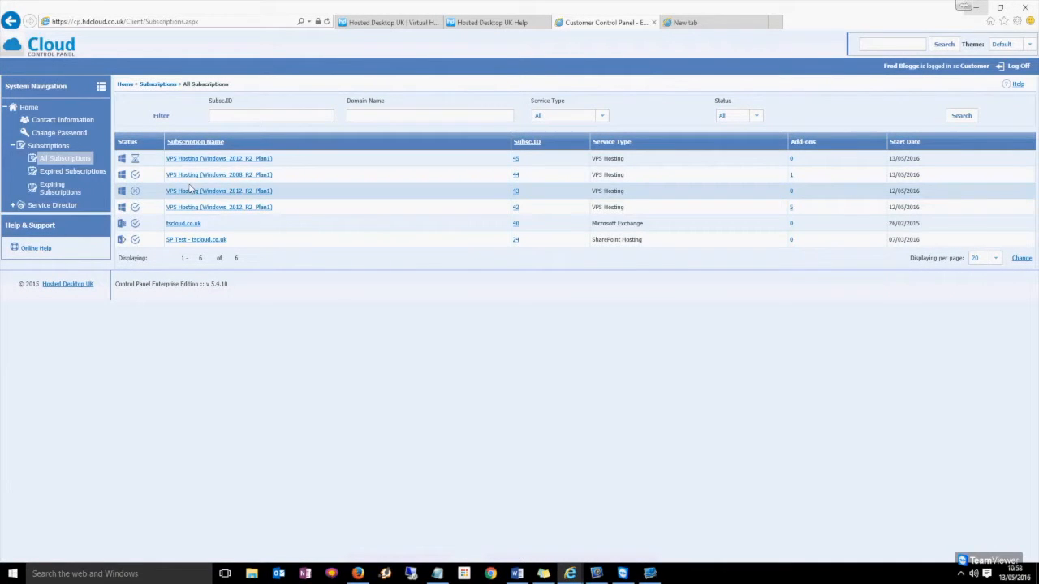
pyautogui.click(247, 209)
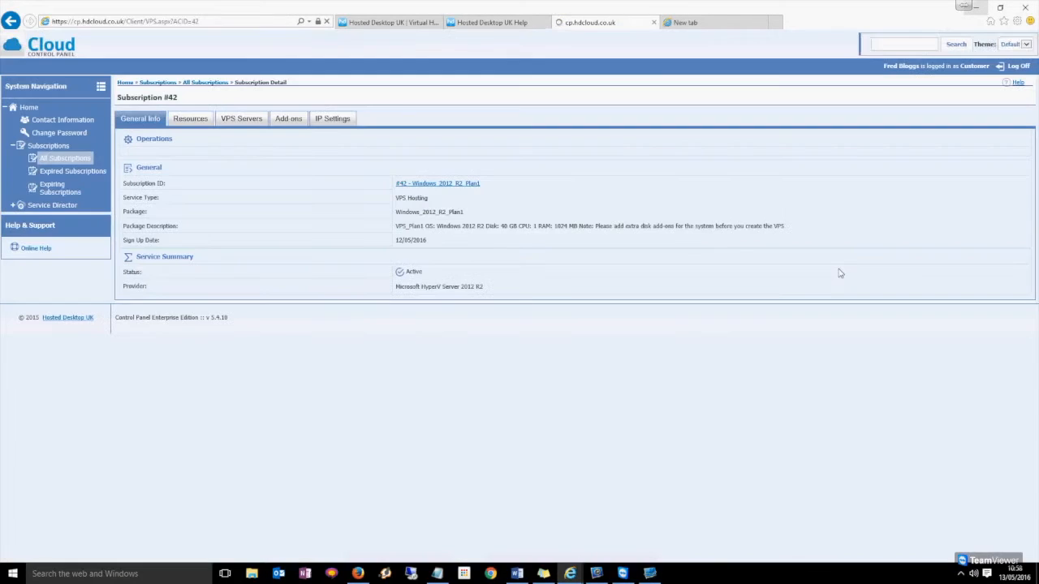
pyautogui.hotkey('alt', 'Tab')
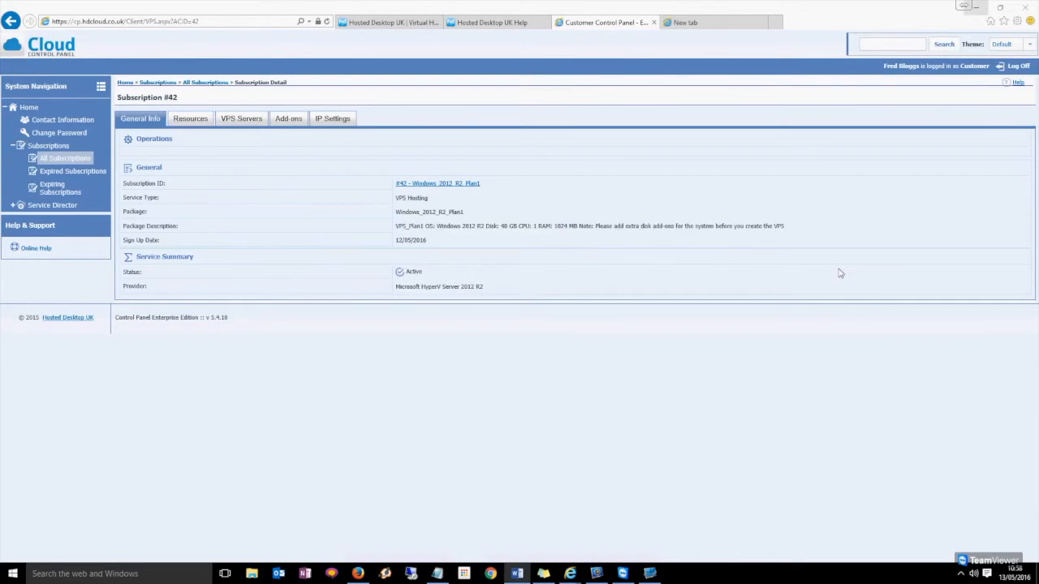
pyautogui.click(251, 121)
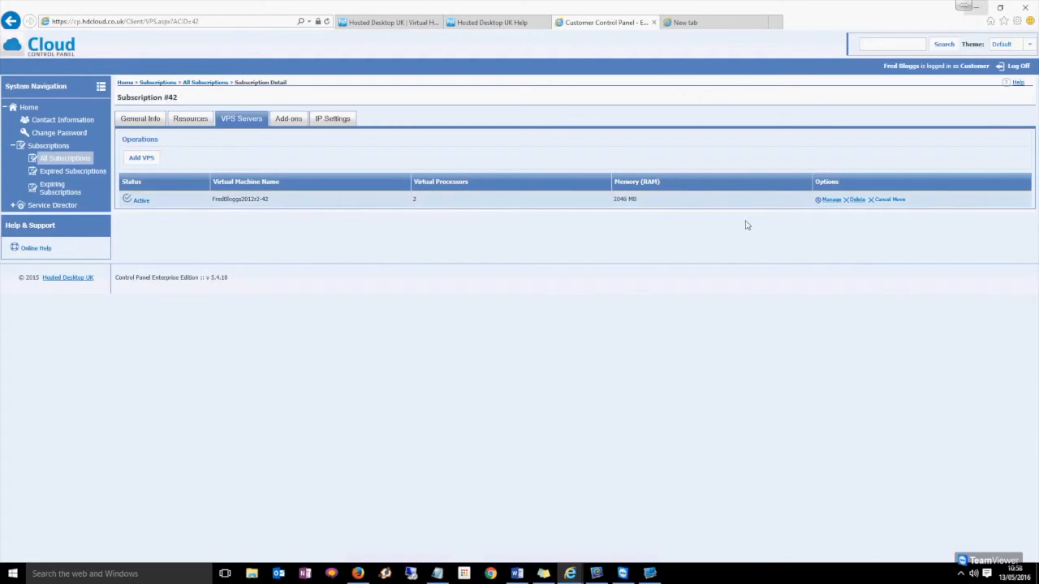
# Manage subscription #42's active VM and review its management details down to Network Management.
pyautogui.click(831, 200)
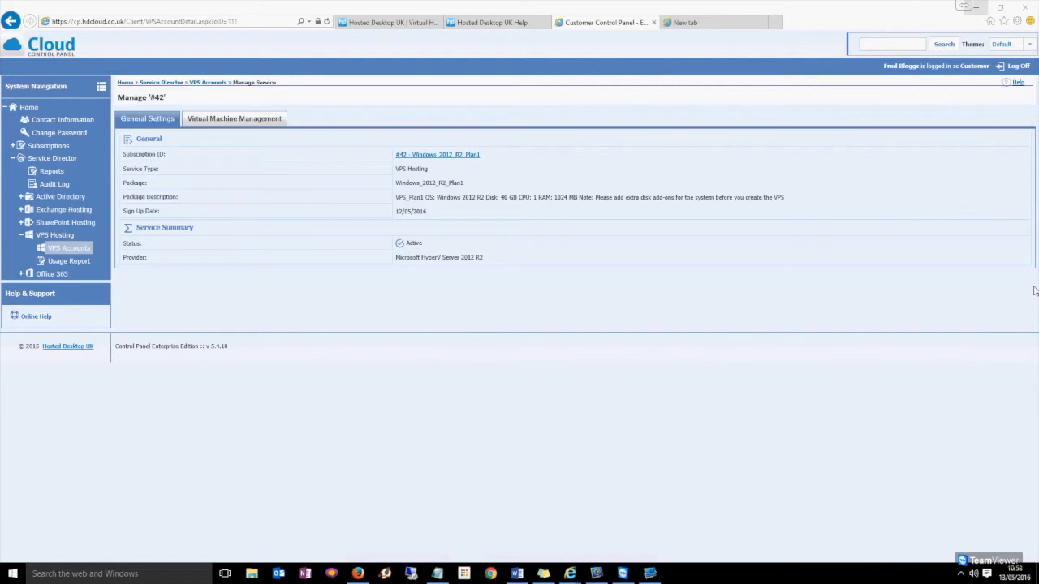
pyautogui.click(272, 121)
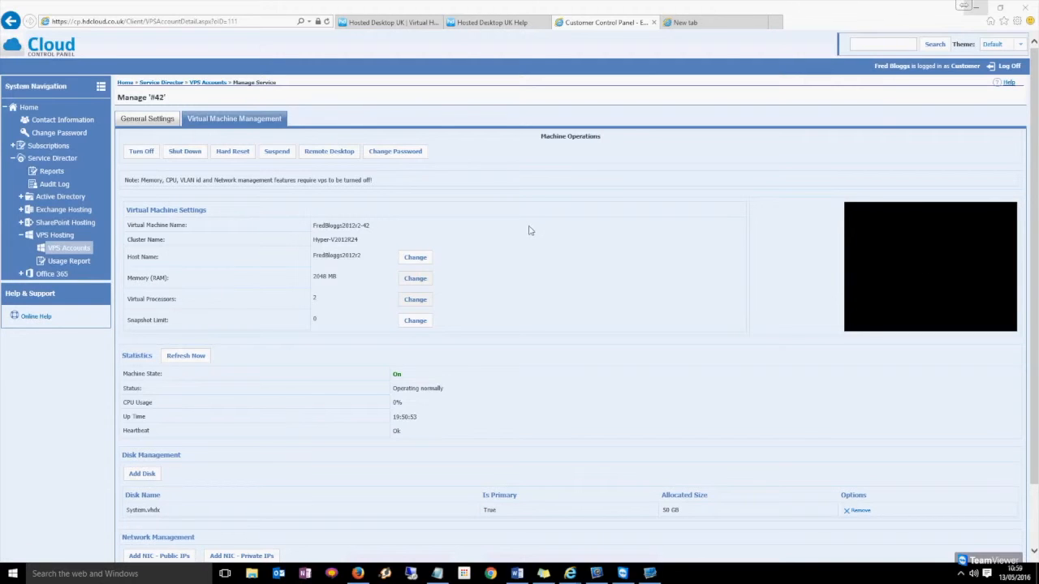
pyautogui.click(547, 252)
pyautogui.scroll(-2, 547, 253)
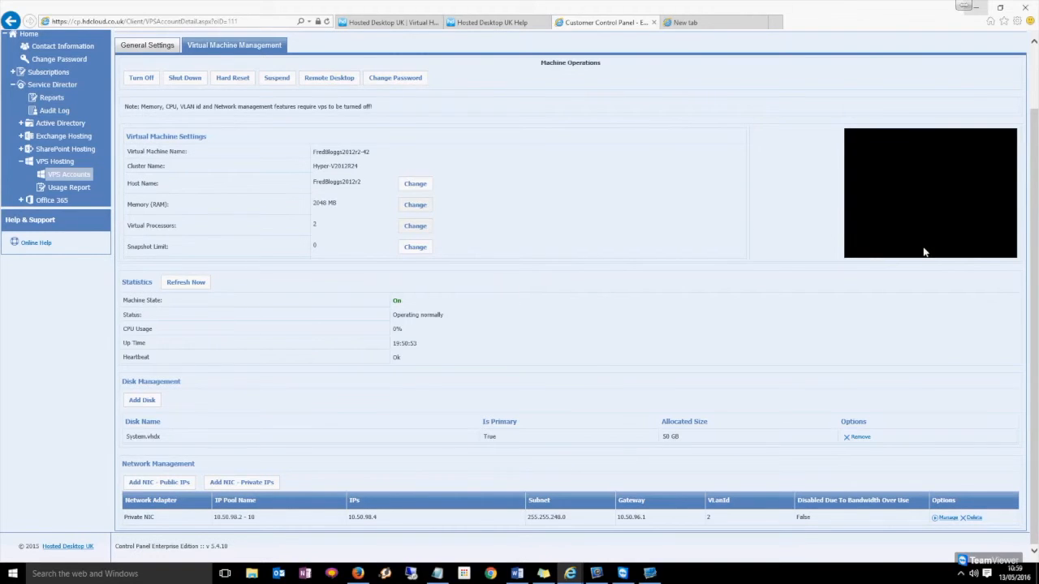
# Start an 800 by 600 browser Remote Desktop session to 109.73.121.4 on port 3393.
pyautogui.click(336, 83)
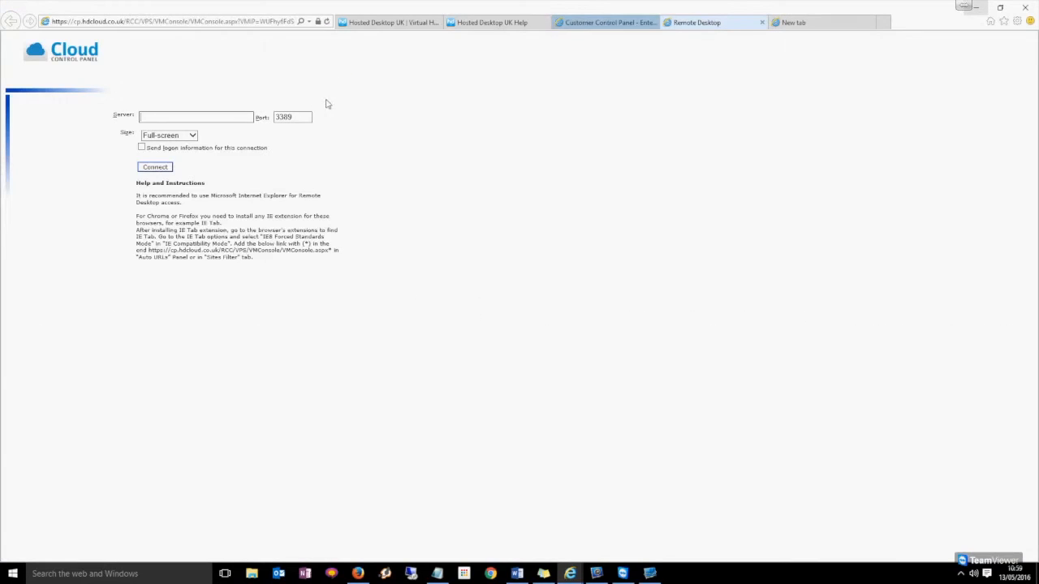
pyautogui.click(186, 134)
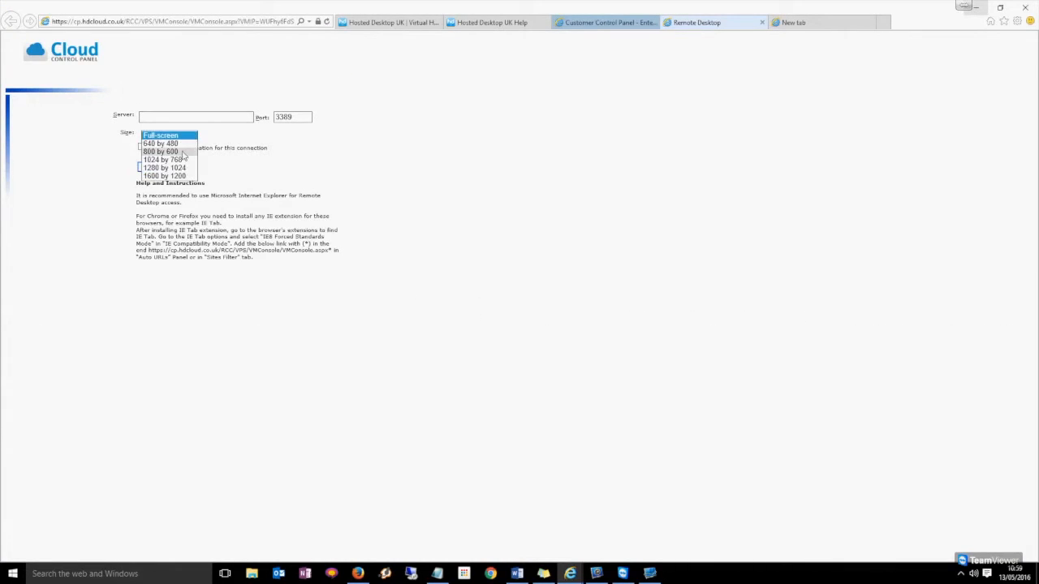
pyautogui.click(181, 152)
pyautogui.click(207, 116)
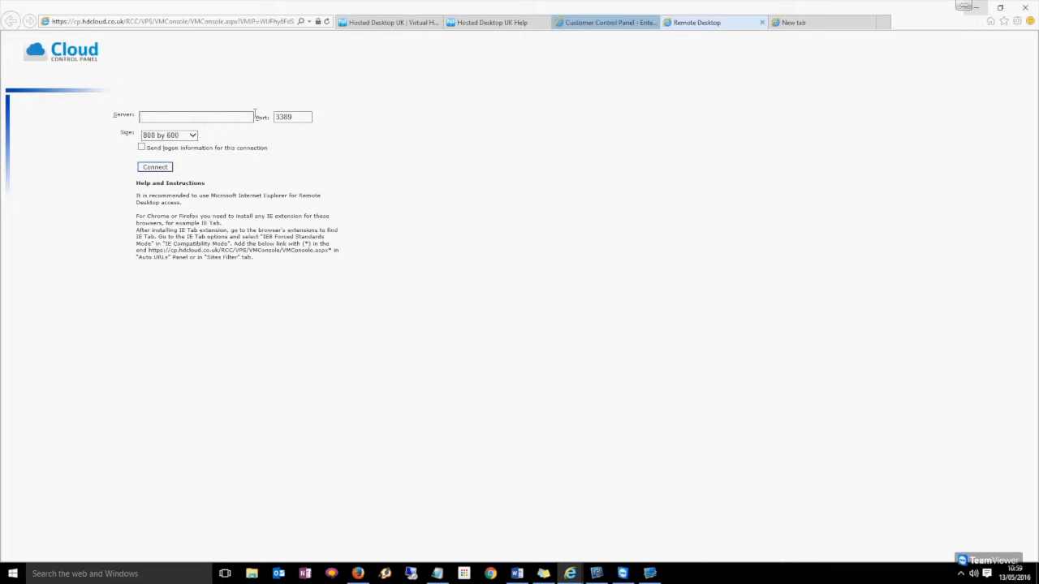
pyautogui.write('109.73.121.4')
pyautogui.moveTo(299, 118); pyautogui.dragTo(242, 113)
pyautogui.write('3393')
pyautogui.click(164, 170)
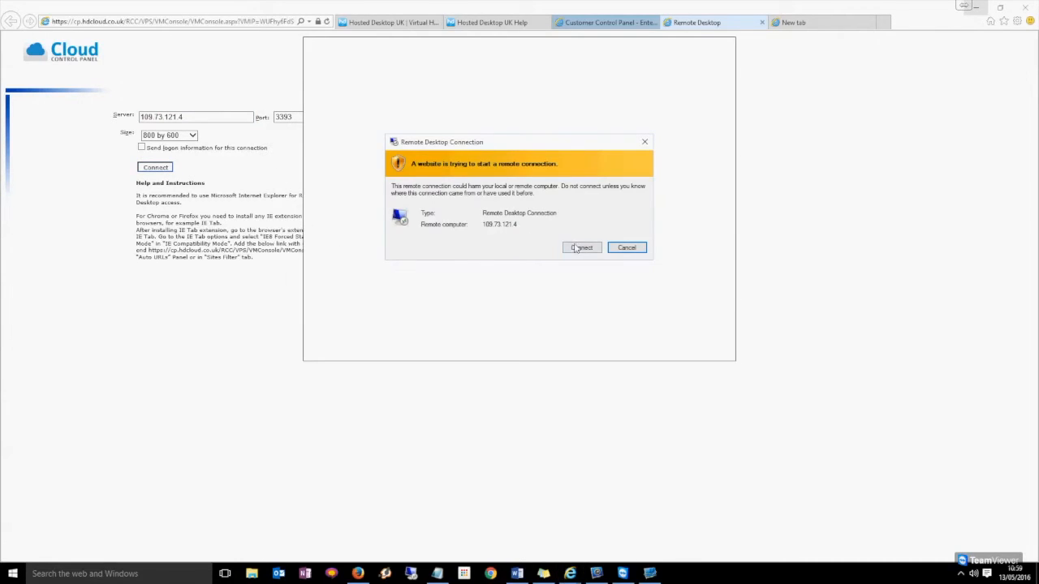
pyautogui.click(578, 248)
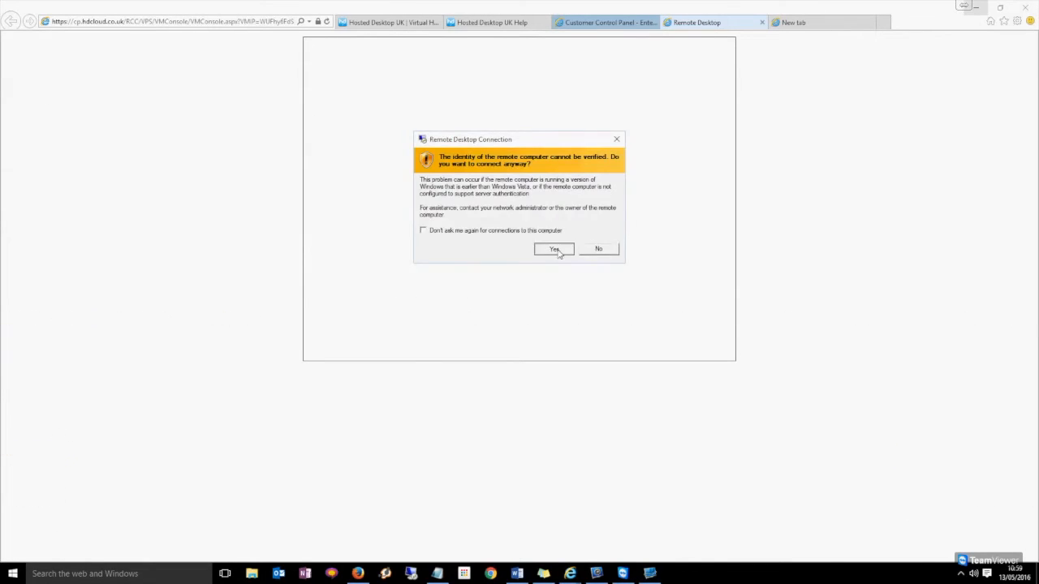
# Accept the unverified identity warning and sign in as Administrator with the account password.
pyautogui.click(554, 250)
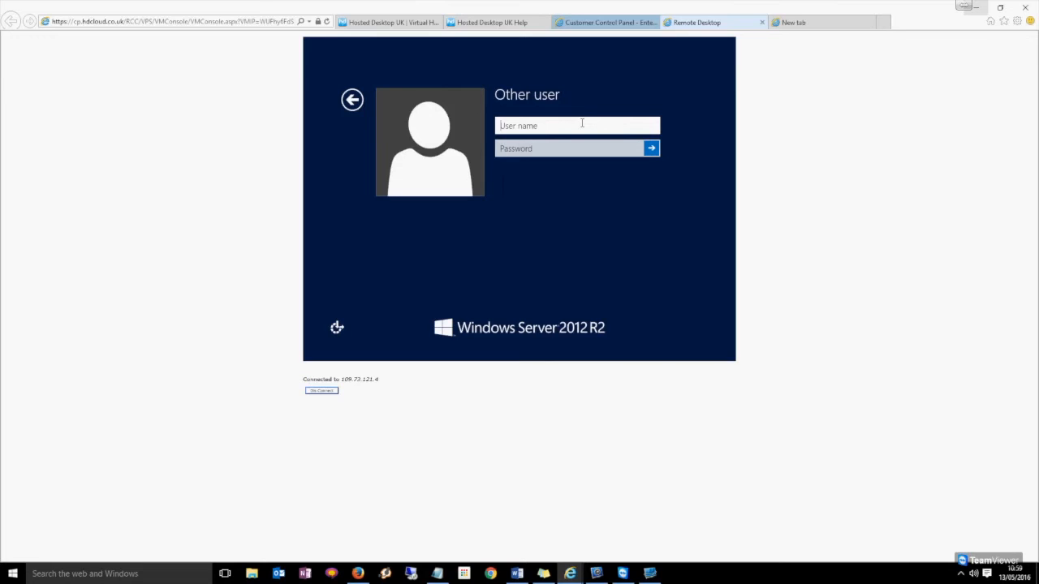
pyautogui.write('Administrator')
pyautogui.press('Tab')
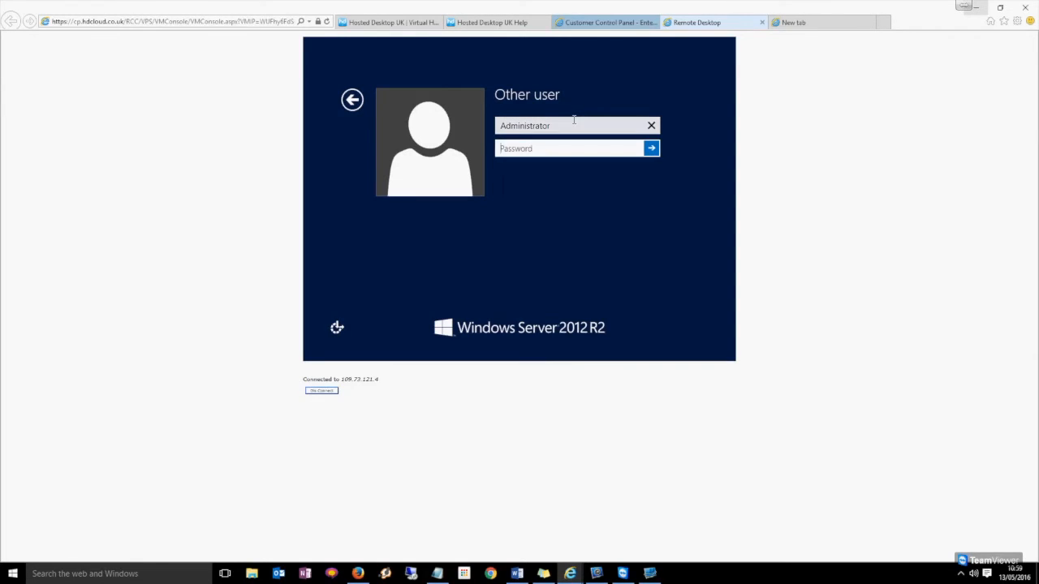
pyautogui.write('•')
pyautogui.write('******')
pyautogui.press('Return')
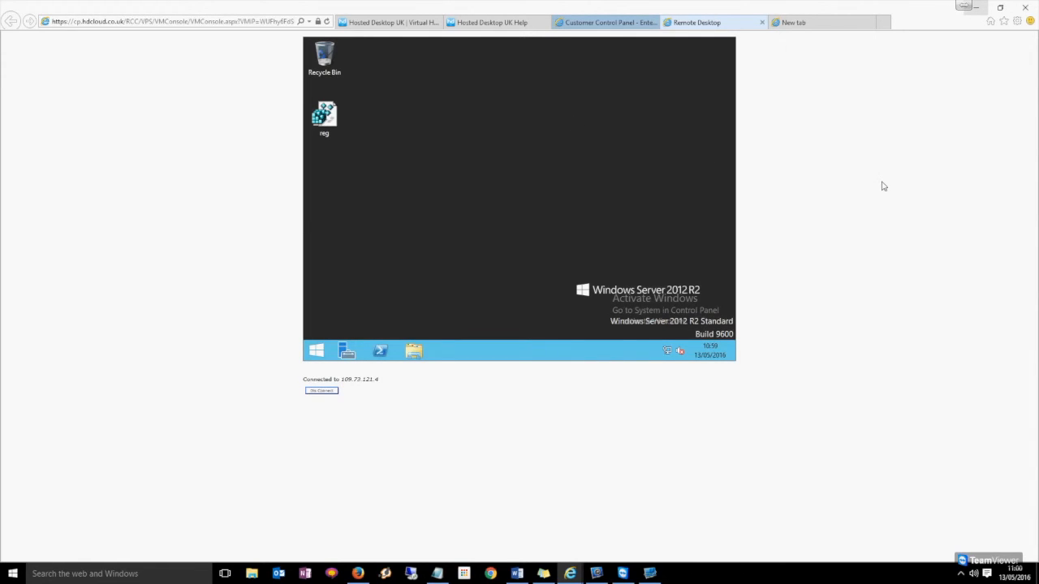
pyautogui.hotkey('alt', 'Tab')
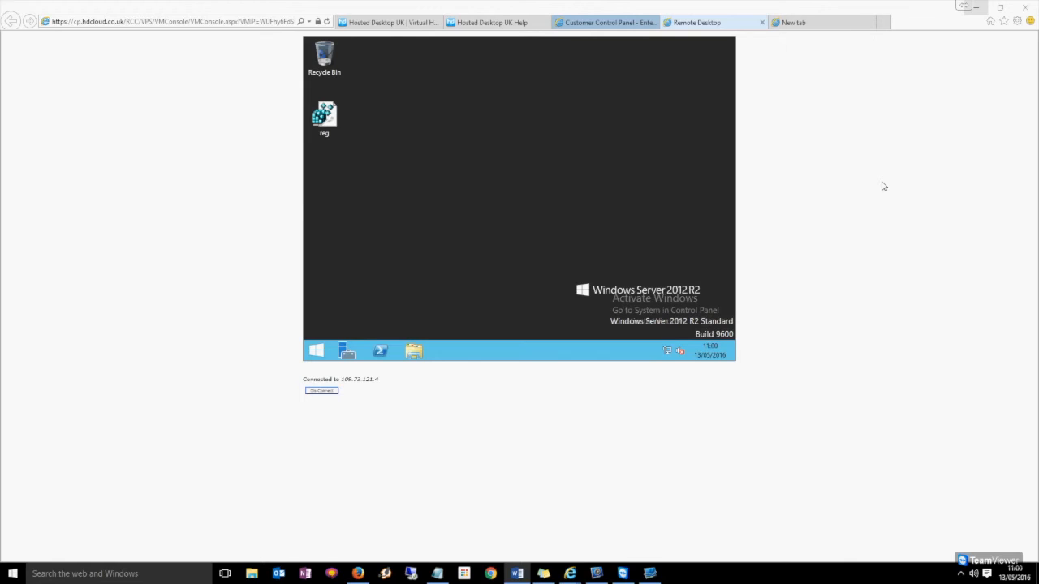